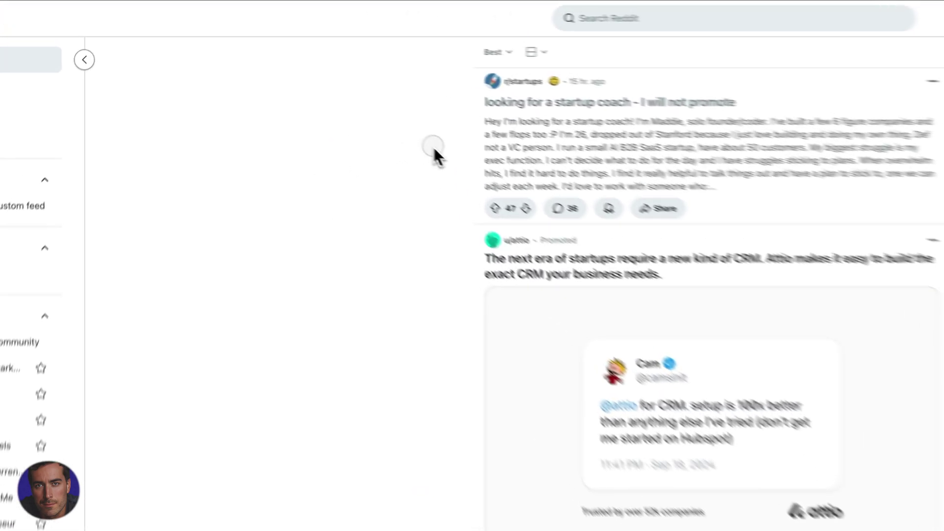
pyautogui.scroll(-5, 459, 299)
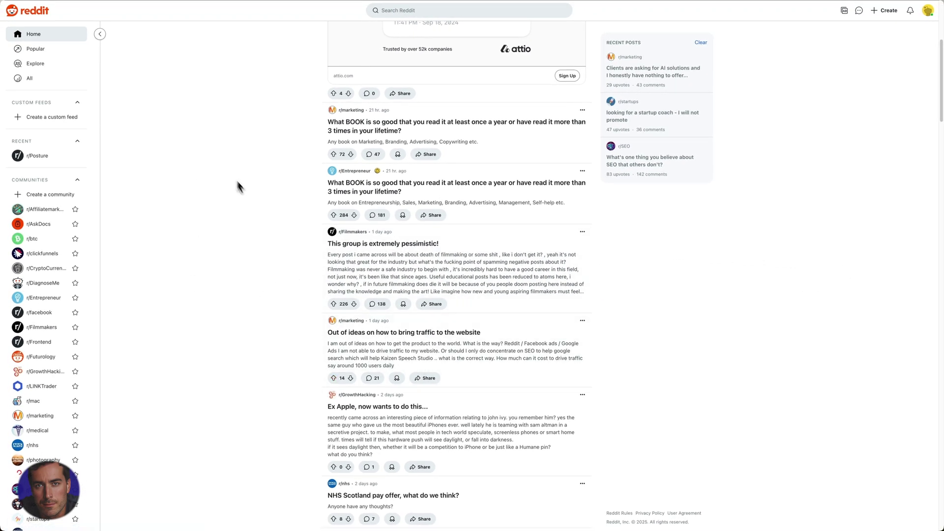
pyautogui.scroll(-4, 253, 205)
pyautogui.scroll(5, 300, 150)
pyautogui.scroll(3, 305, 155)
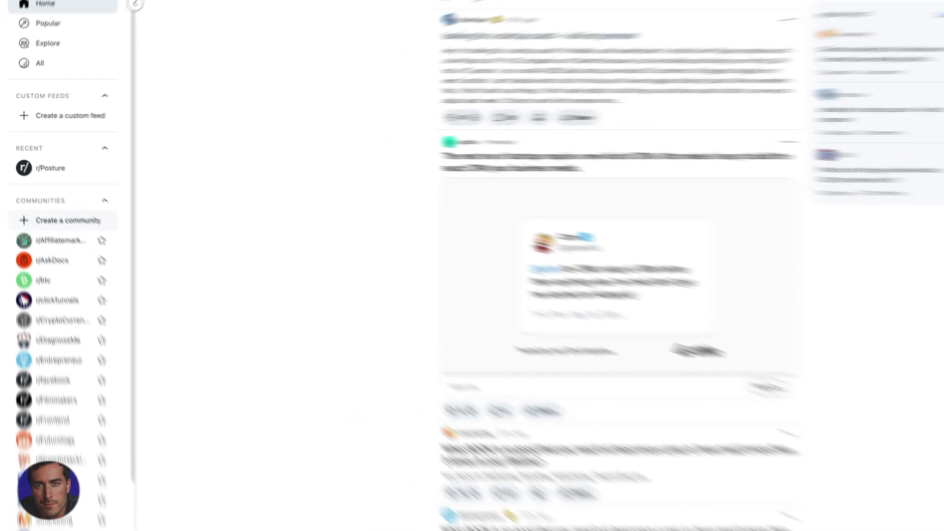
# - Open the new-community form and place the cursor in its Description field
pyautogui.click(42, 197)
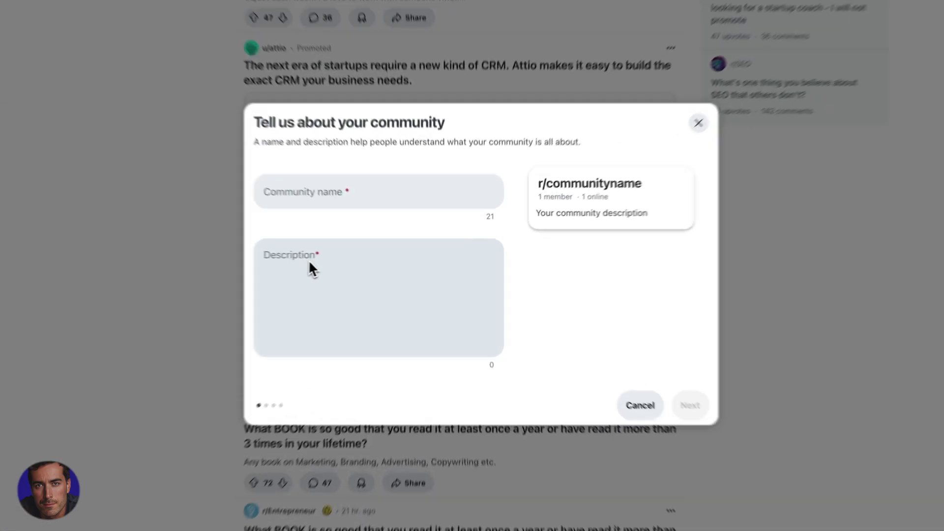
pyautogui.click(357, 271)
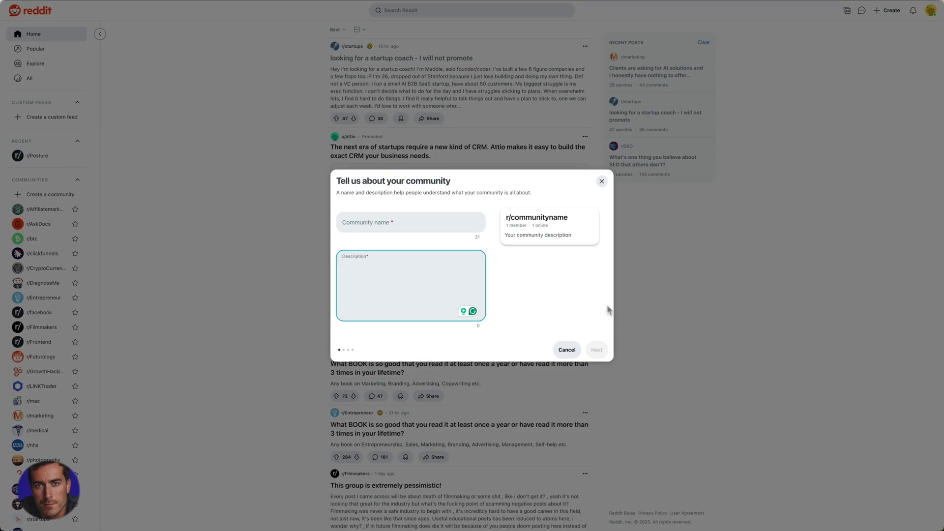
# - Enter the community name MattsSubReddit and delete the stray apostrophe from it
pyautogui.click(390, 222)
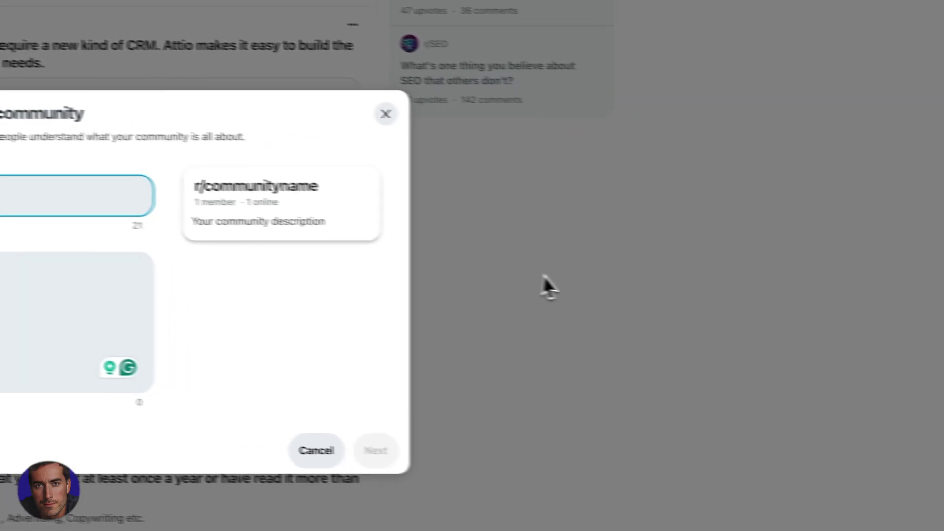
pyautogui.write('Matt')
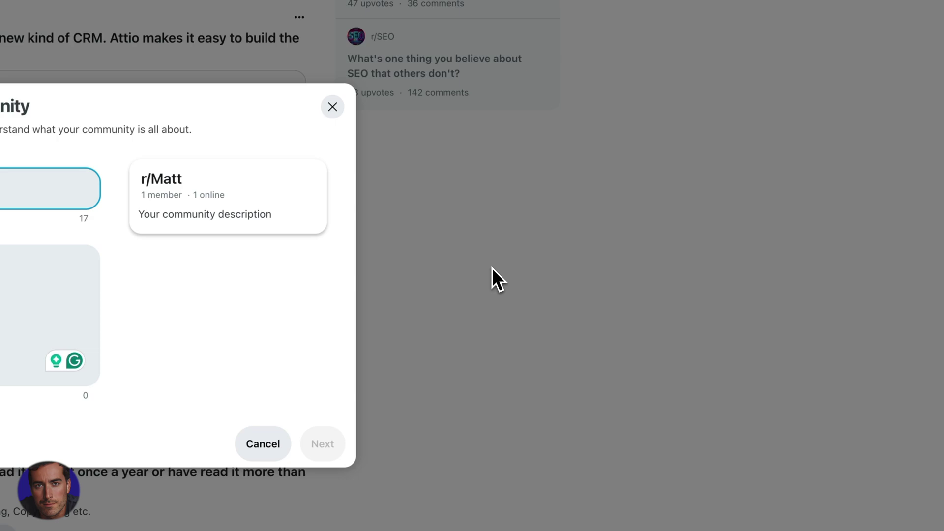
pyautogui.write("'sSubReddit")
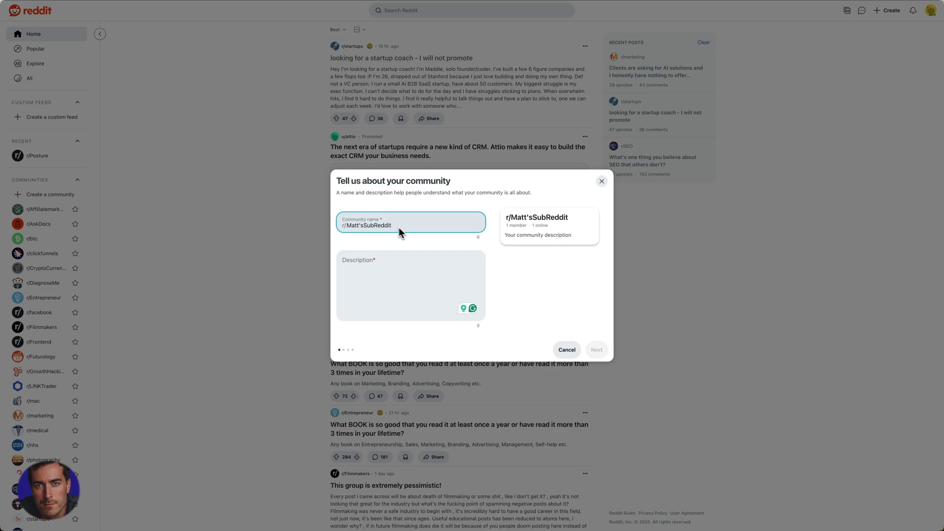
pyautogui.click(362, 228)
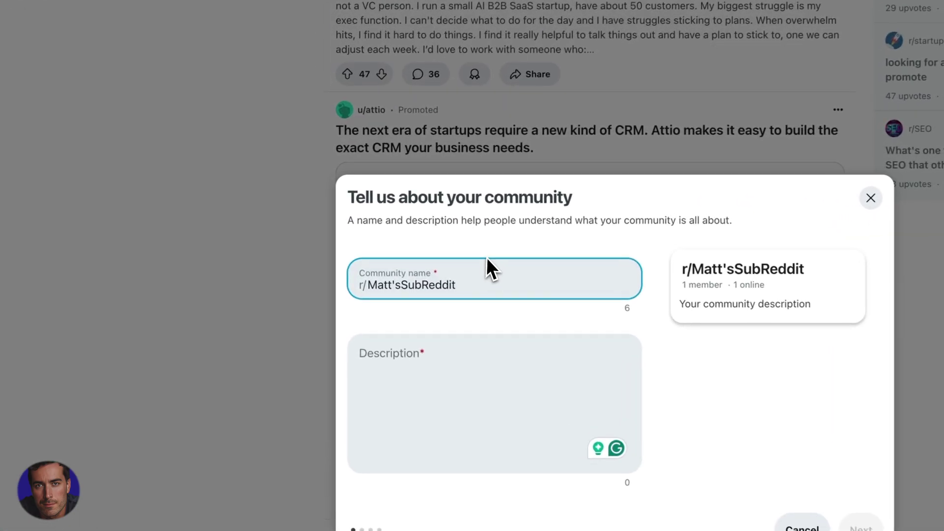
pyautogui.press('BackSpace')
pyautogui.press('BackSpace')
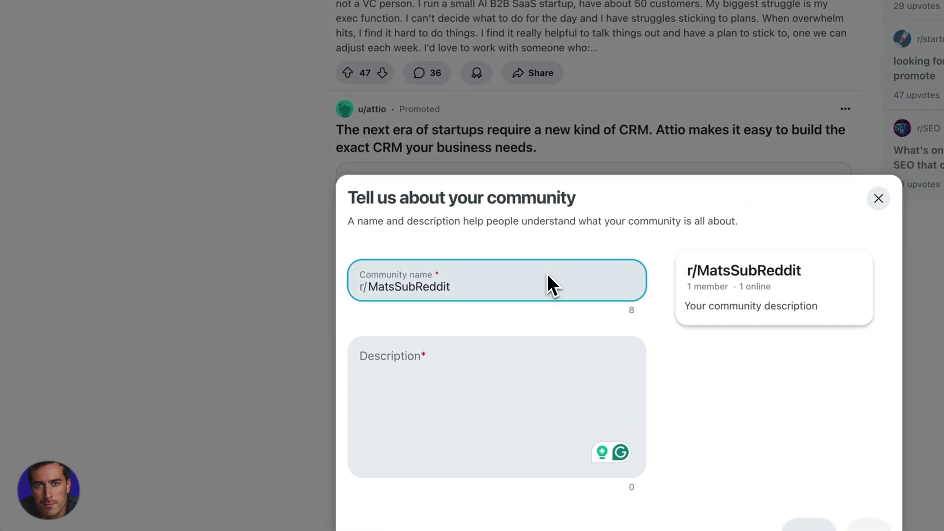
pyautogui.write('t')
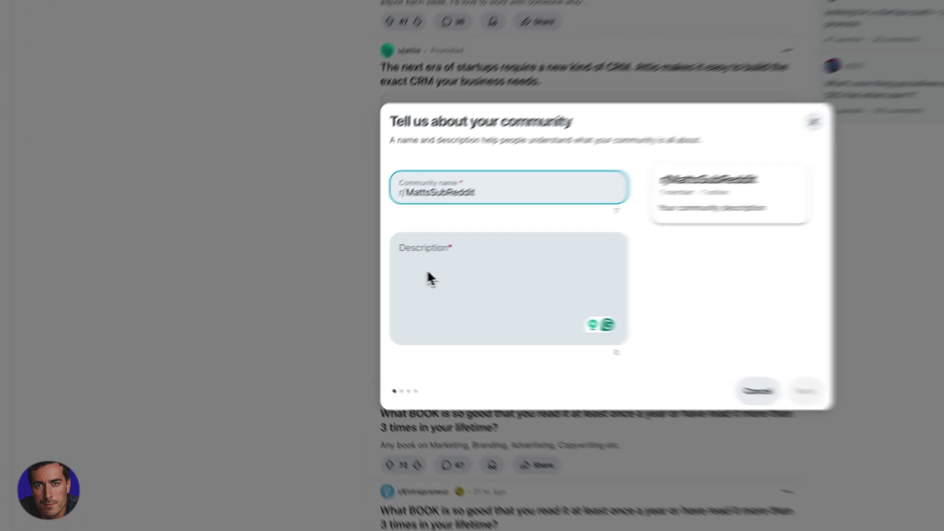
# - Replace the stray description letter with 'A cool place to hangout.'
pyautogui.click(430, 277)
pyautogui.write('I')
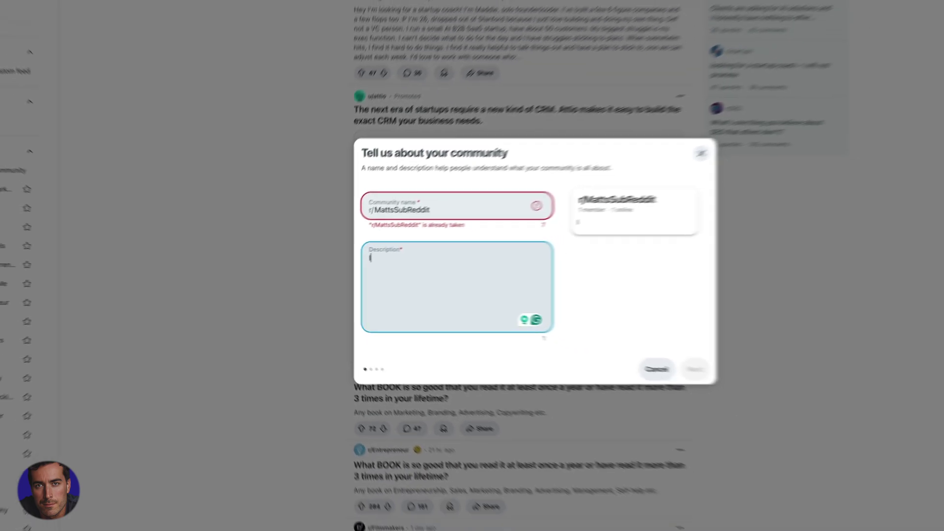
pyautogui.press('BackSpace')
pyautogui.write('A c')
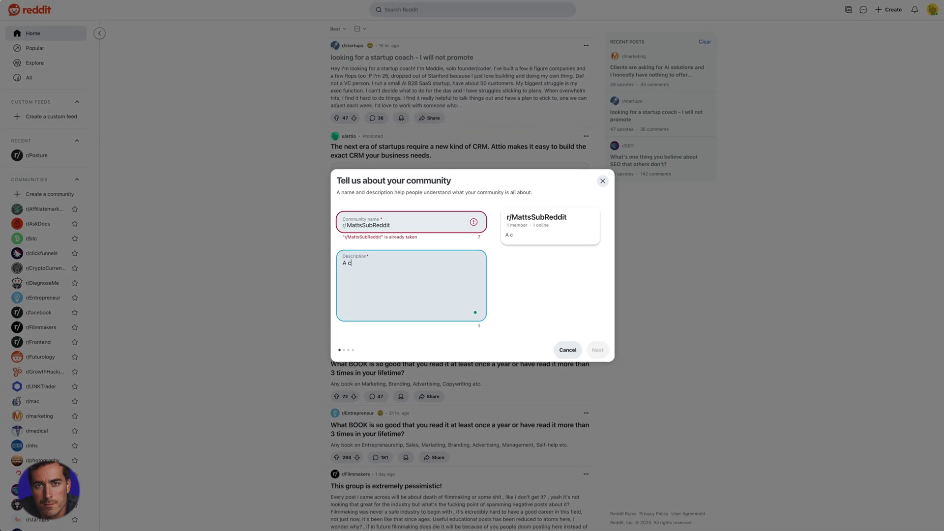
pyautogui.write('ool place to hangout')
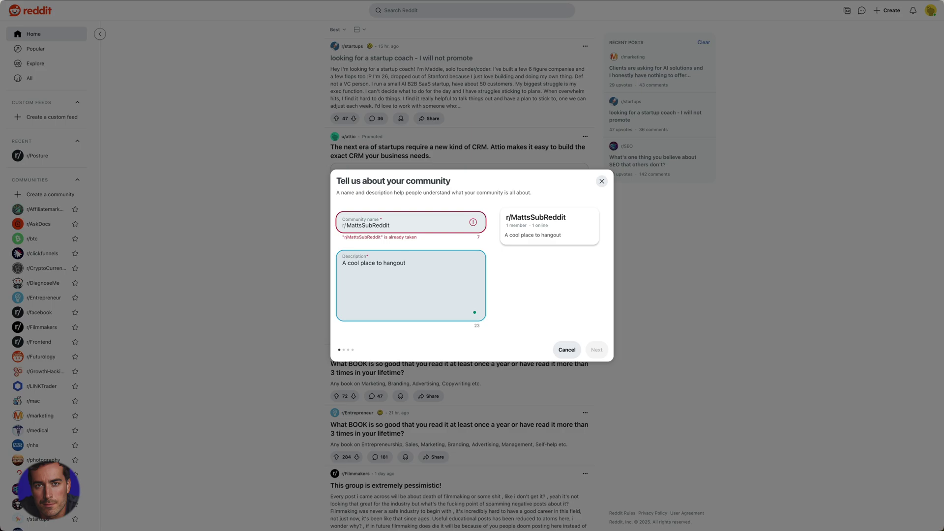
pyautogui.write('..')
# - Rename the community to MattsCoolSubReddit, trimming the stray letters at the end
pyautogui.click(360, 228)
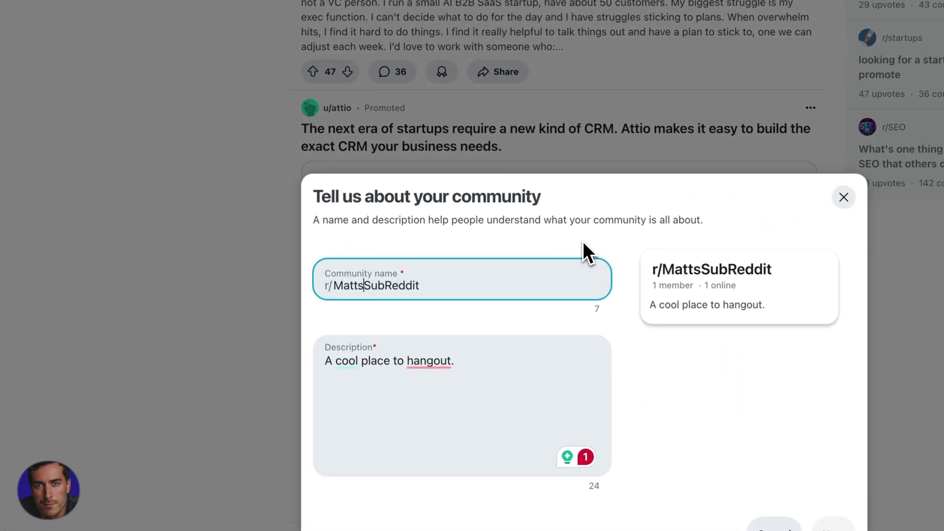
pyautogui.write('Cool')
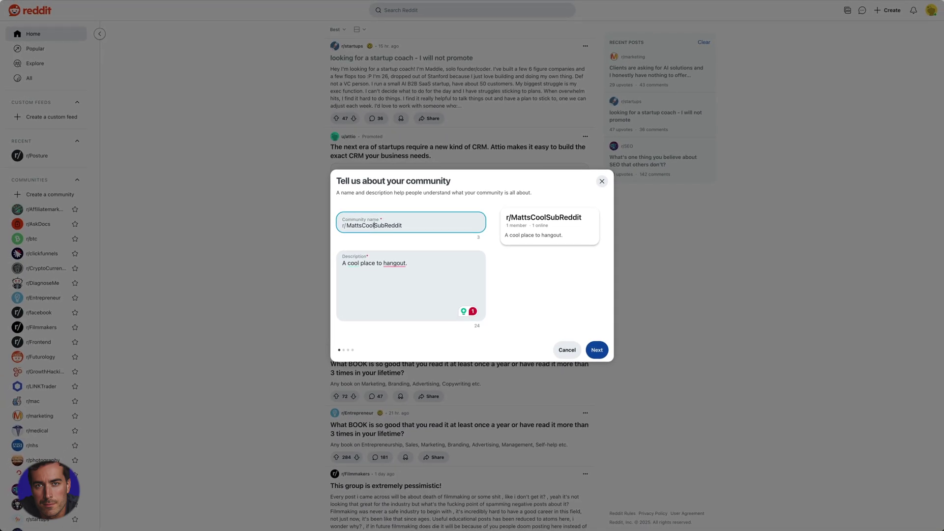
pyautogui.click(306, 189)
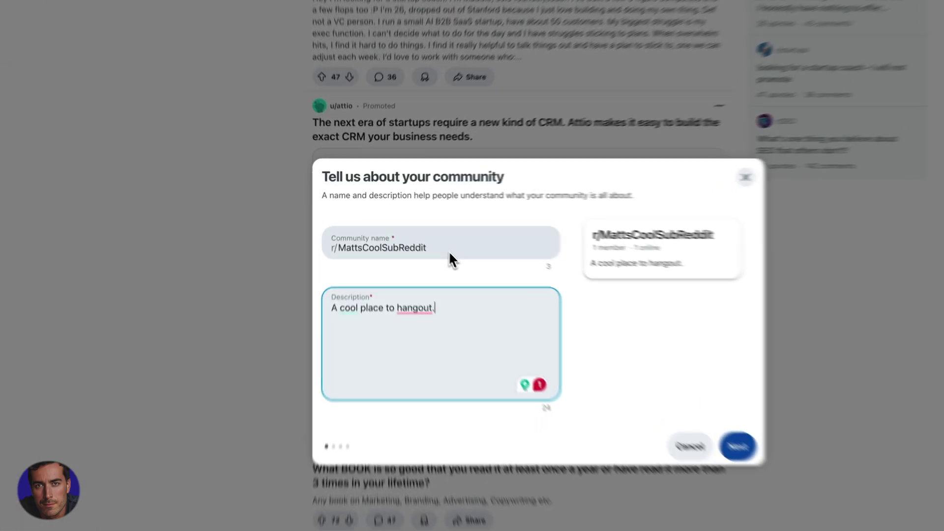
pyautogui.click(407, 228)
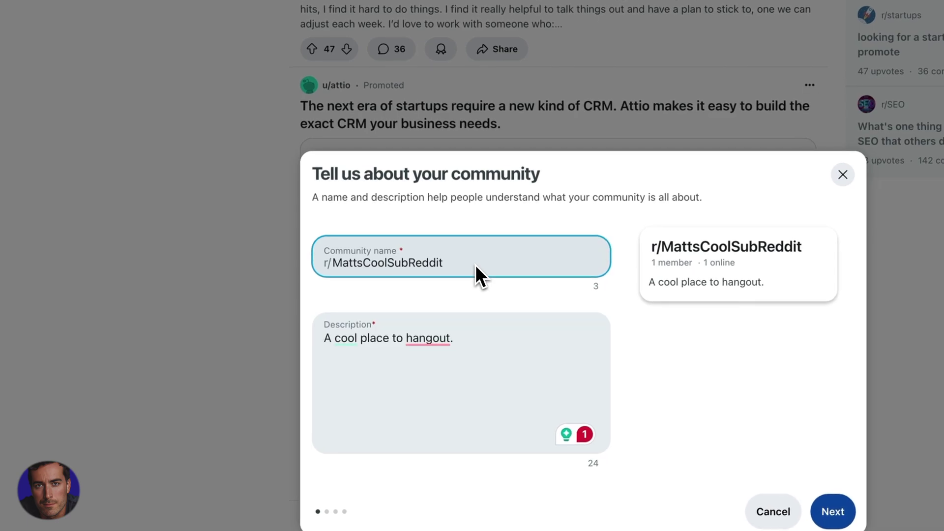
pyautogui.press('BackSpace')
pyautogui.write('gg')
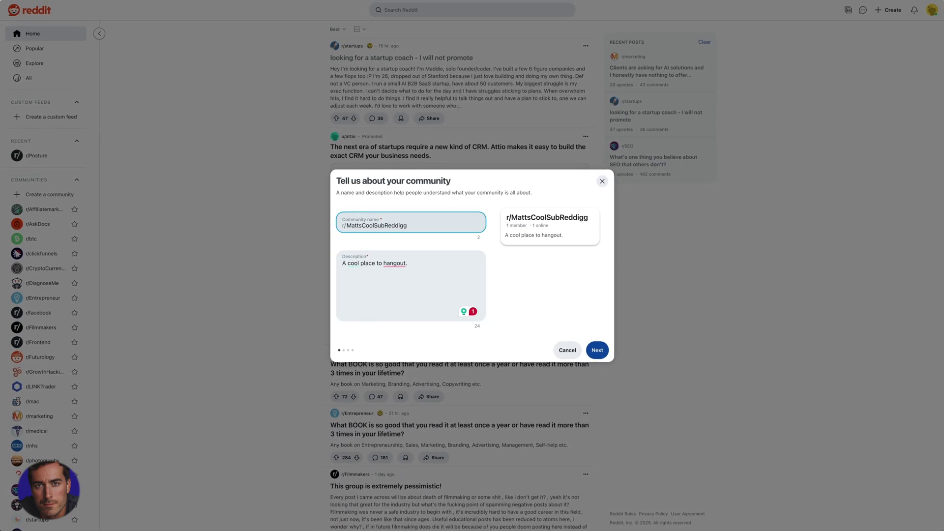
pyautogui.write('gg')
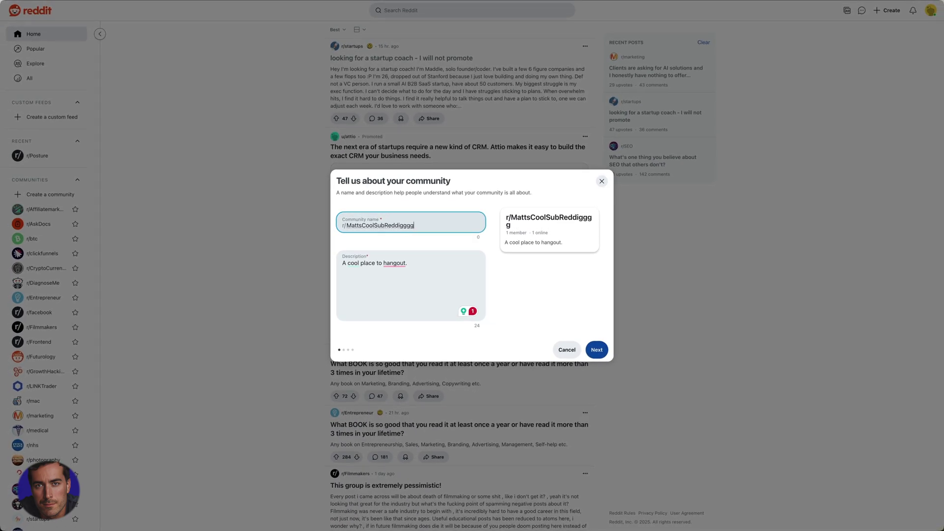
pyautogui.press('BackSpace')
pyautogui.press('BackSpace')
pyautogui.press('BackSpace')
pyautogui.write('t')
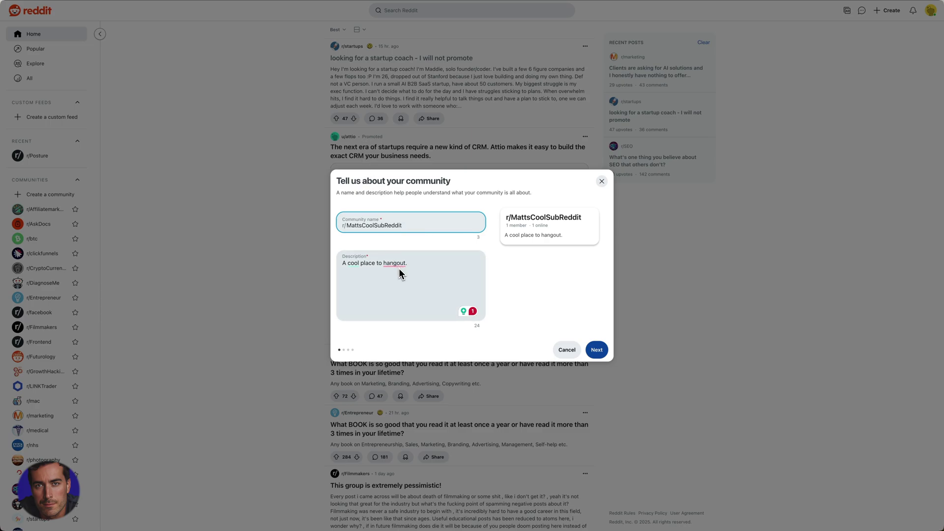
# - Advance from the name and description to the banner and icon styling step
pyautogui.click(598, 351)
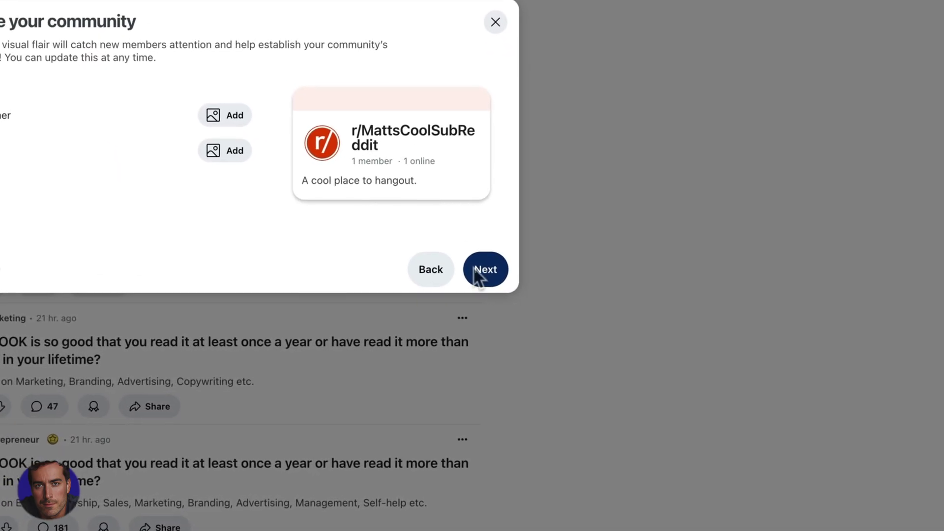
# - Choose Fishing, Activism and Role-Playing Games as topics, then advance to the community-type step
pyautogui.click(481, 273)
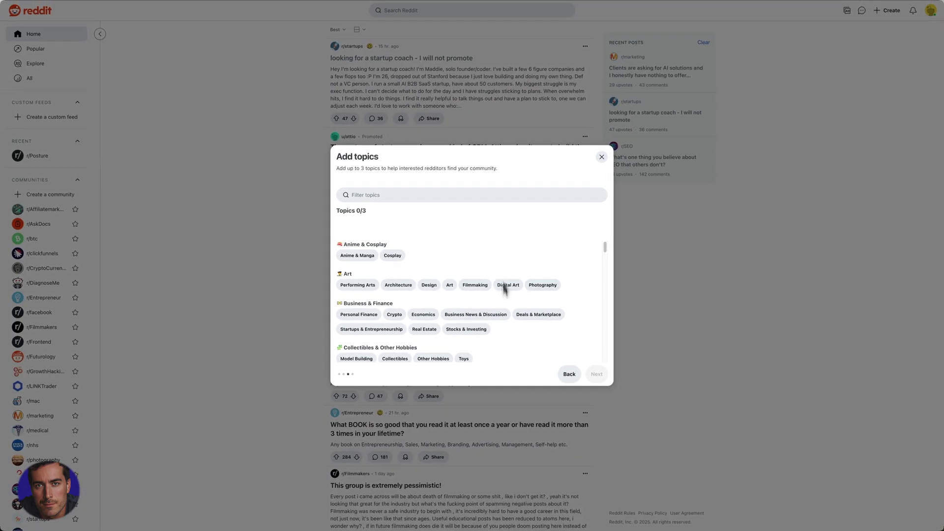
pyautogui.scroll(-2, 531, 250)
pyautogui.scroll(-3, 541, 255)
pyautogui.scroll(-3, 562, 289)
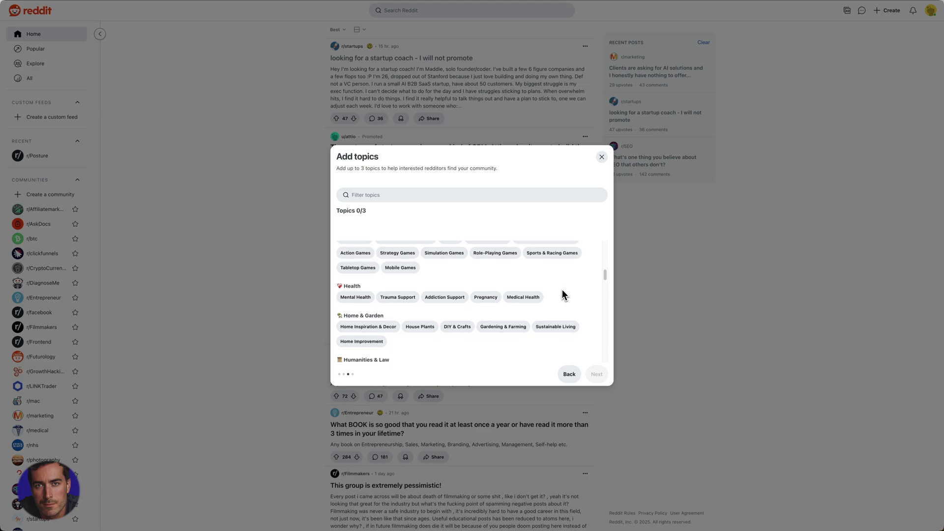
pyautogui.scroll(-2, 567, 297)
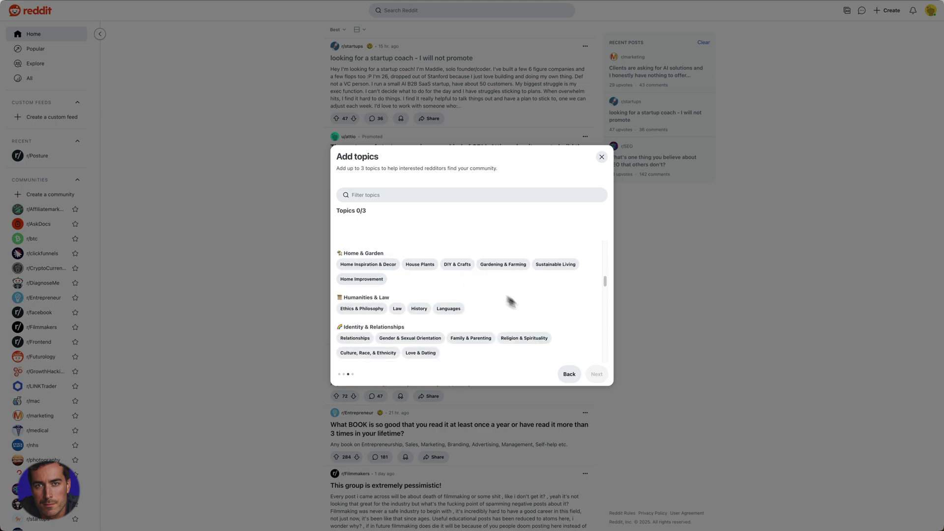
pyautogui.scroll(-3, 592, 327)
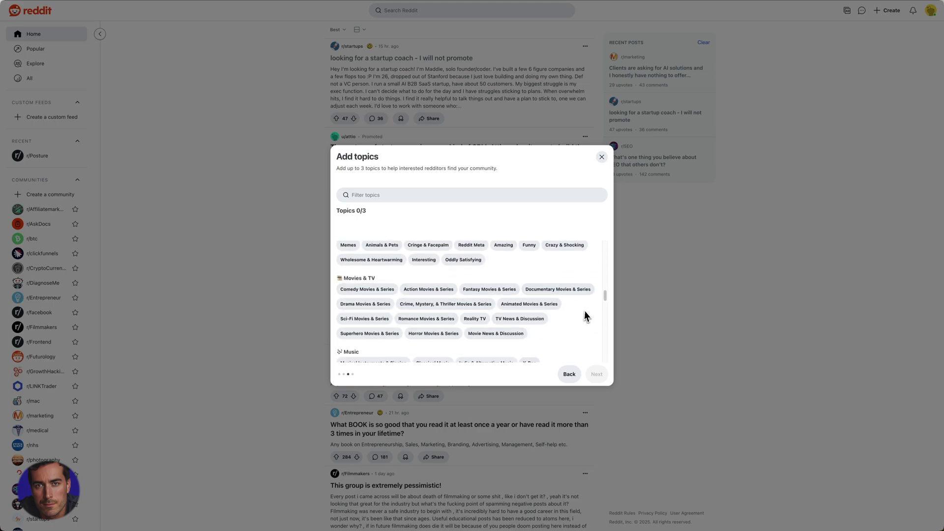
pyautogui.scroll(-3, 582, 313)
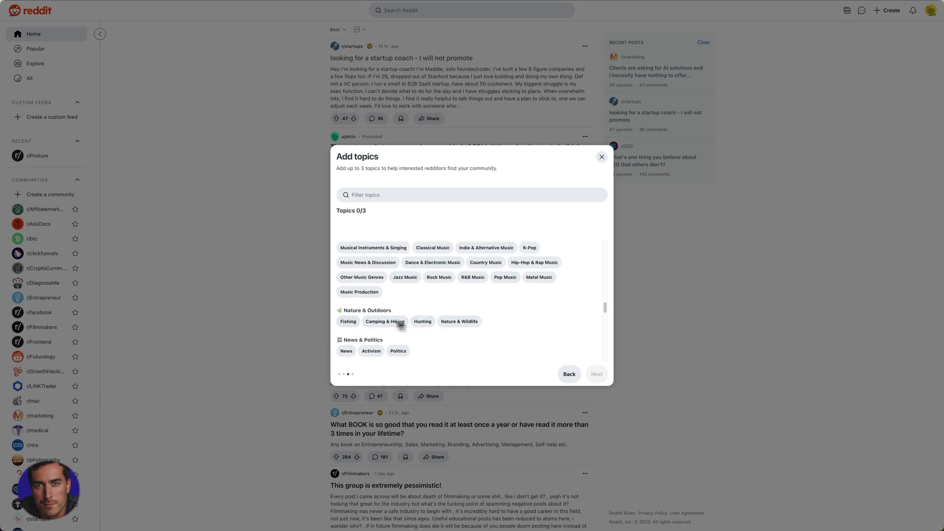
pyautogui.click(348, 322)
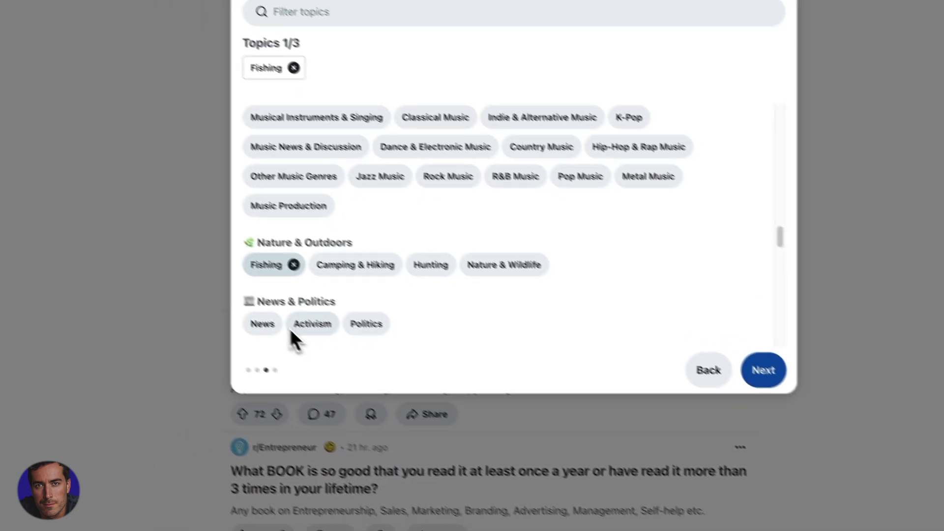
pyautogui.click(452, 417)
pyautogui.scroll(5, 649, 223)
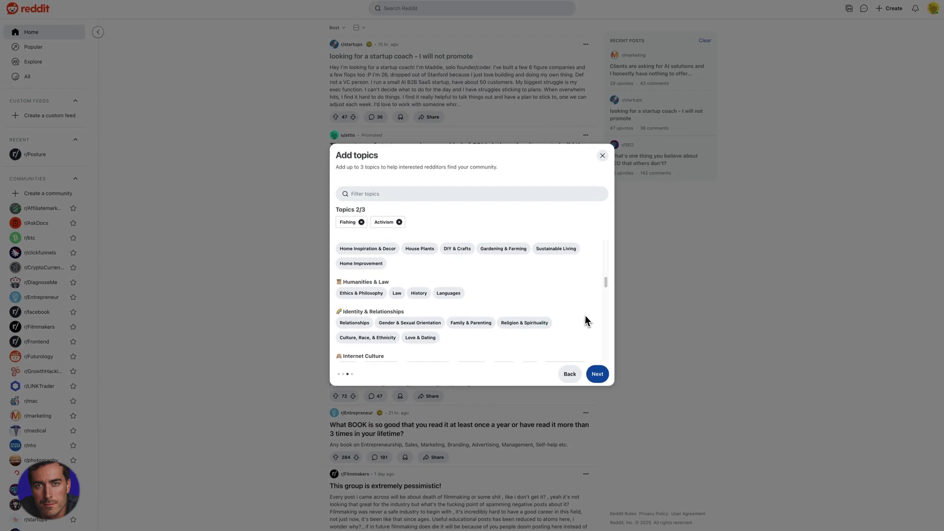
pyautogui.scroll(2, 586, 317)
pyautogui.scroll(-2, 585, 317)
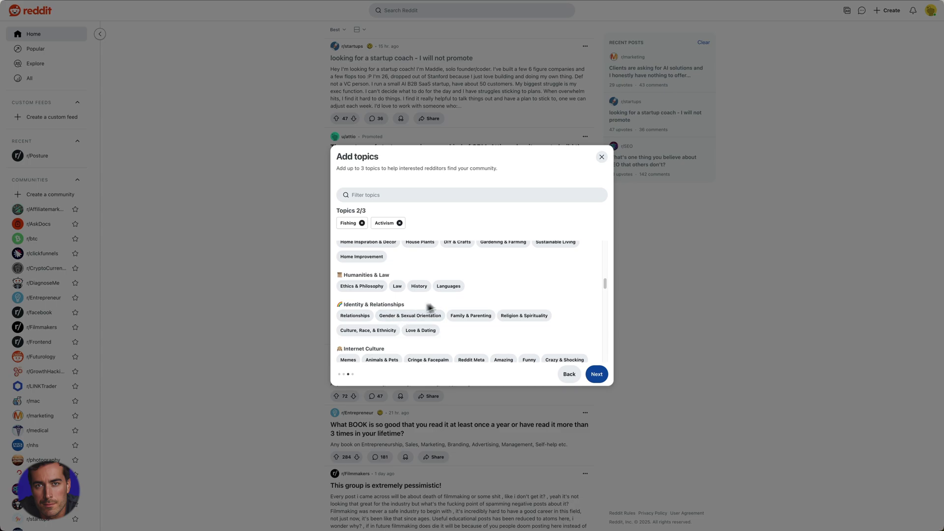
pyautogui.scroll(3, 429, 308)
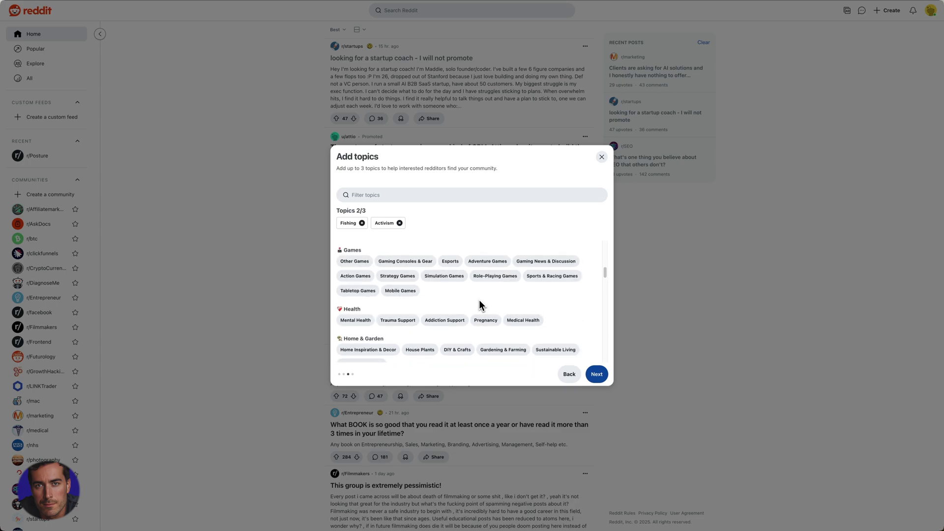
pyautogui.scroll(1, 567, 299)
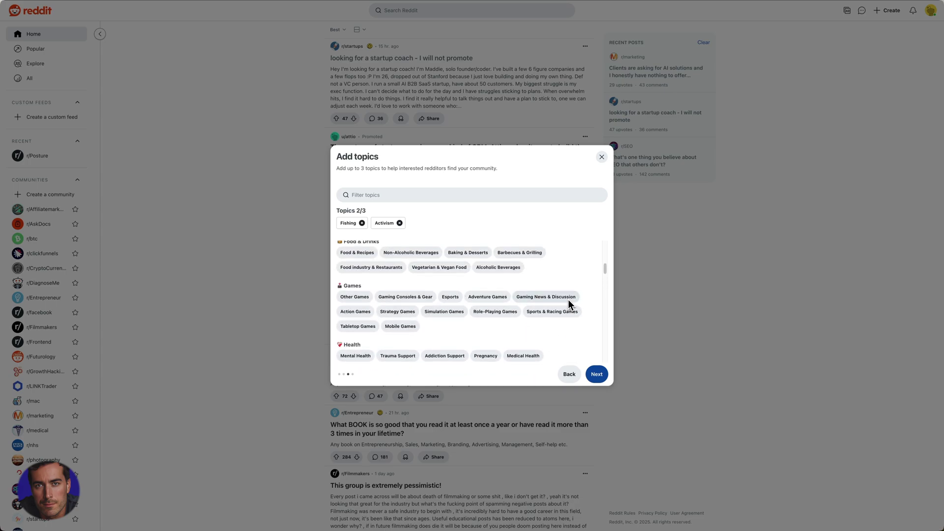
pyautogui.scroll(1, 568, 300)
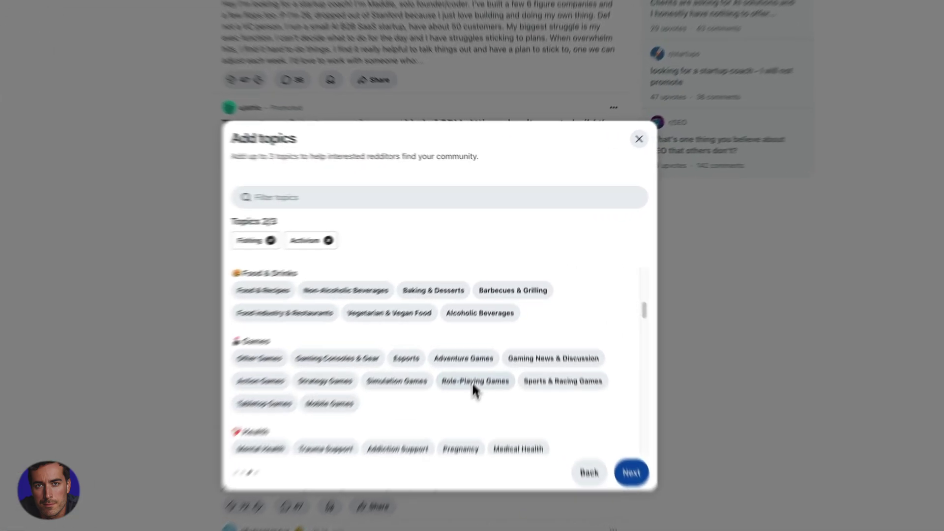
pyautogui.click(495, 315)
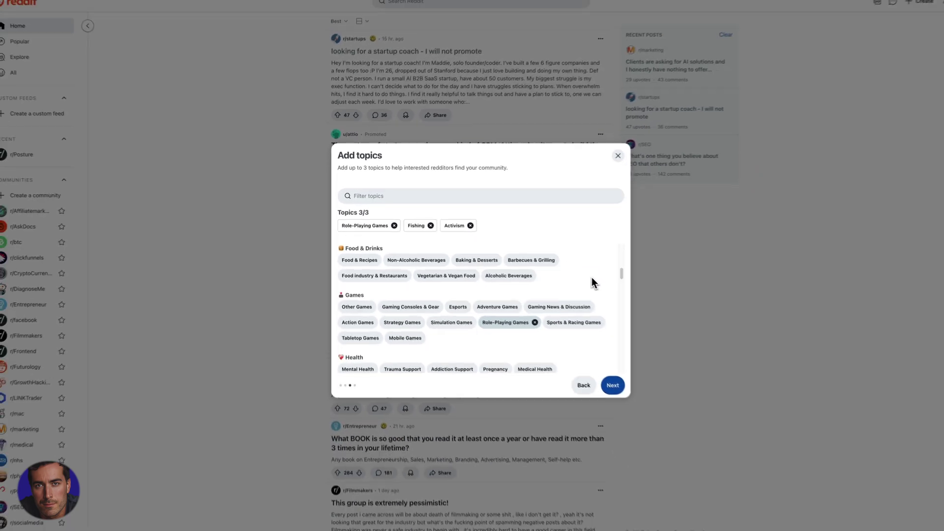
pyautogui.scroll(5, 592, 283)
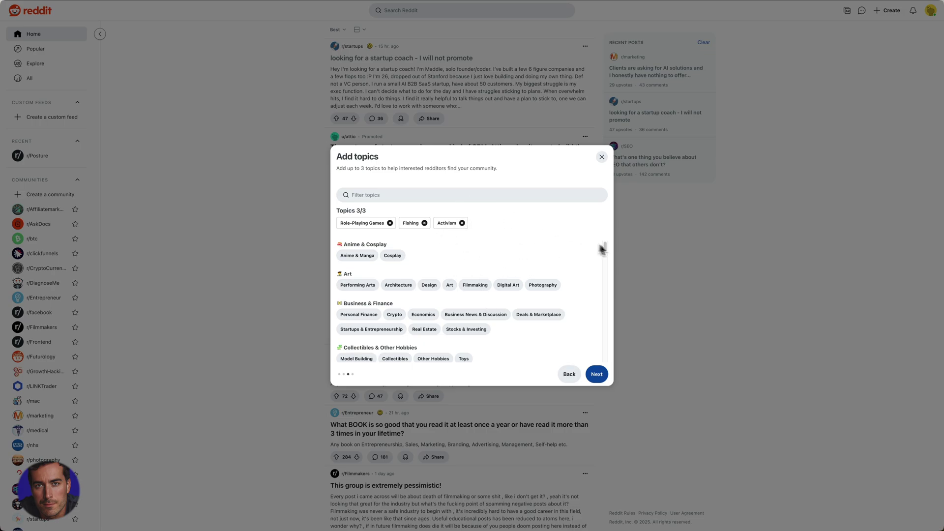
pyautogui.scroll(-1, 531, 276)
pyautogui.scroll(-5, 530, 276)
pyautogui.scroll(-5, 542, 288)
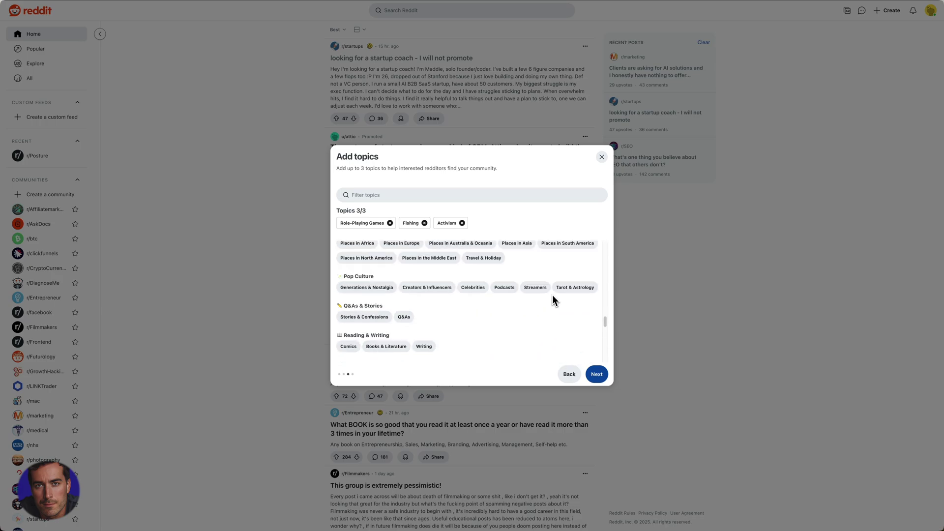
pyautogui.scroll(-5, 552, 294)
pyautogui.scroll(-5, 579, 303)
pyautogui.scroll(10, 561, 317)
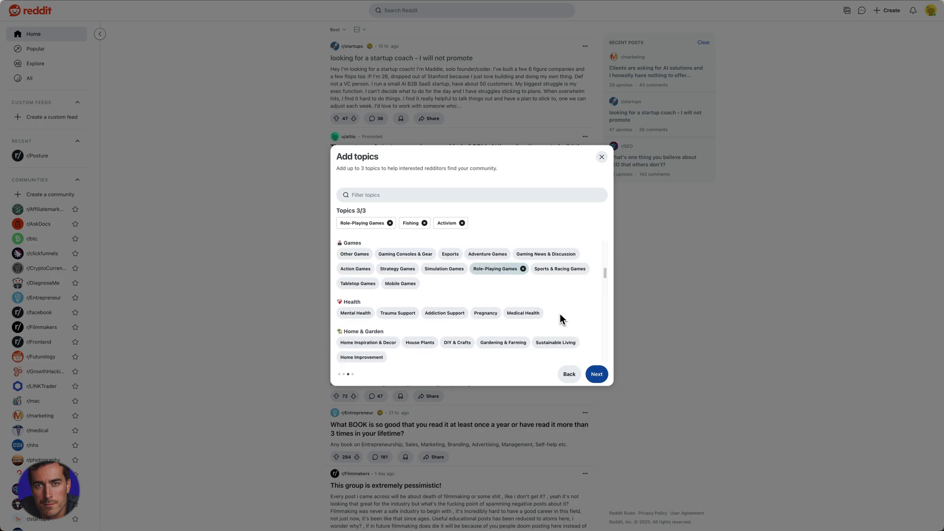
pyautogui.scroll(10, 561, 317)
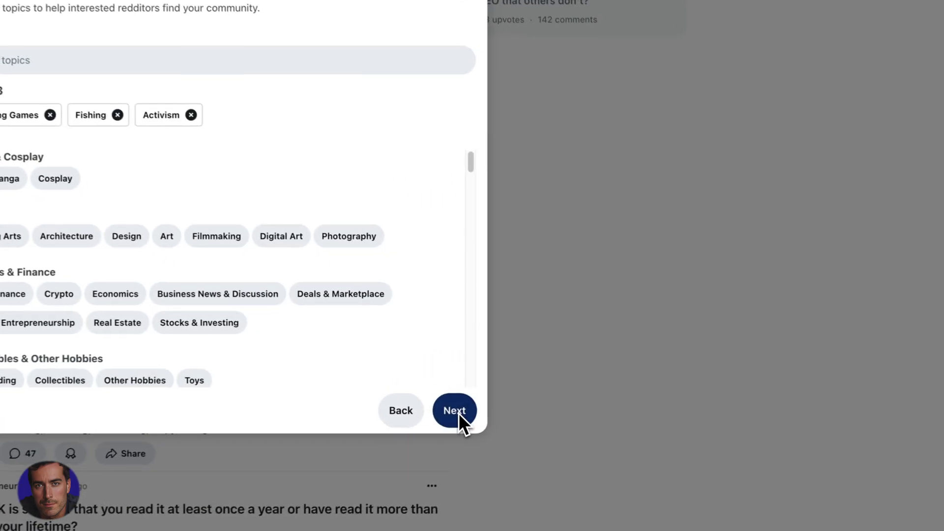
pyautogui.click(596, 374)
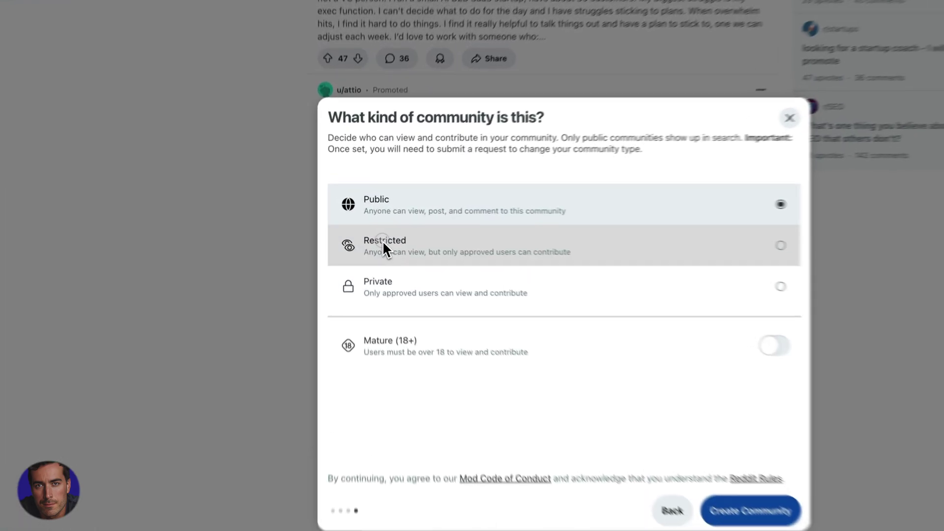
# - Try the Restricted, Private and Public community types, settling on Private
pyautogui.click(380, 230)
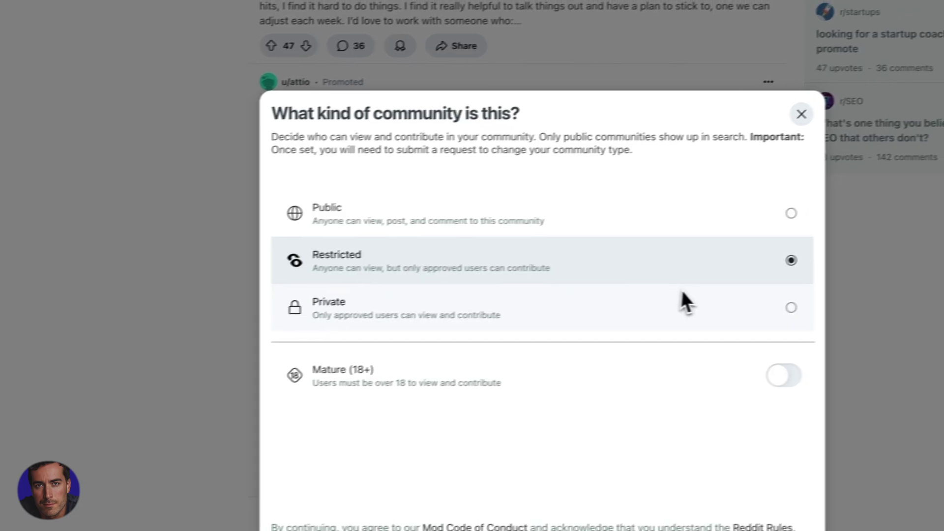
pyautogui.click(399, 316)
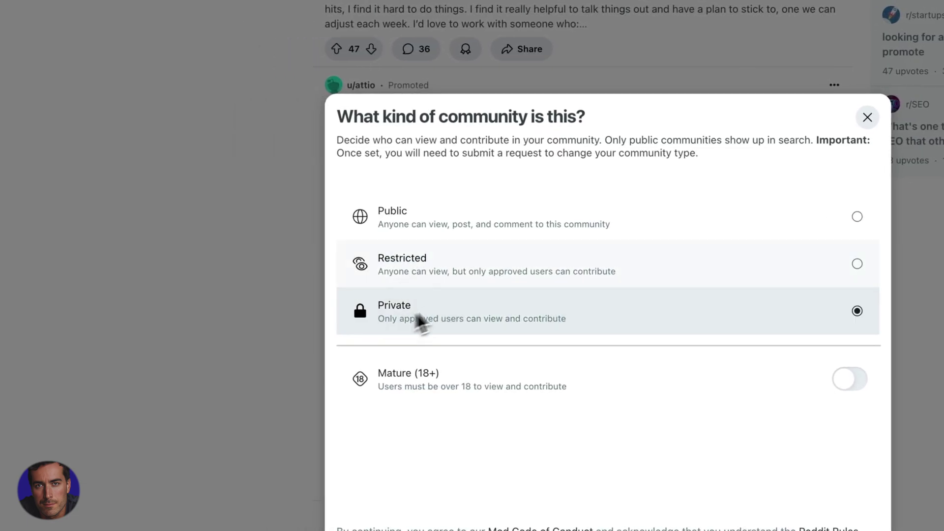
pyautogui.click(421, 217)
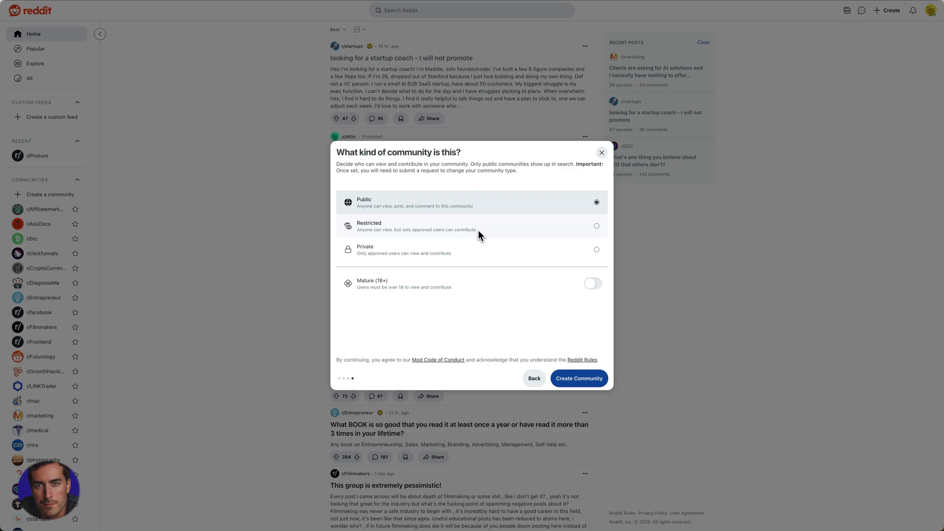
pyautogui.click(449, 251)
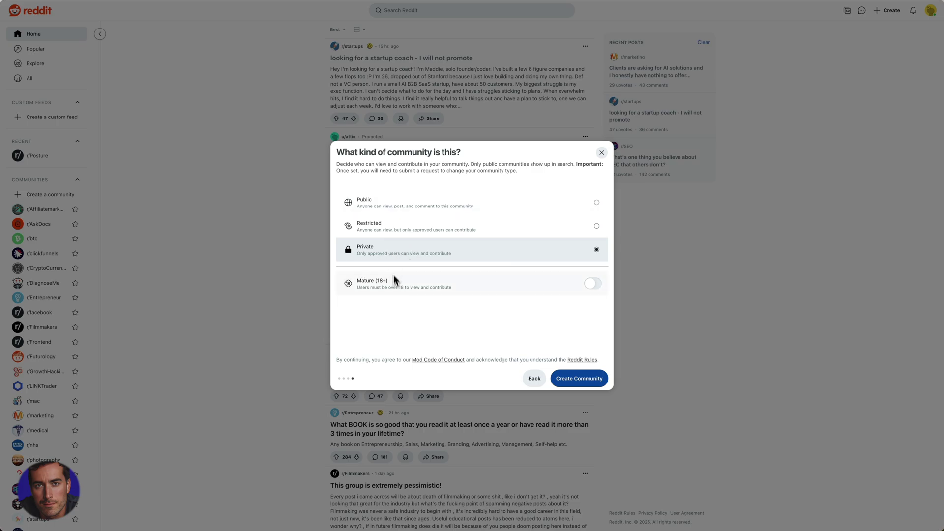
# - Choose Public, adjust the Mature (18+) toggle, and create r/MattsCoolSubReddit
pyautogui.click(380, 206)
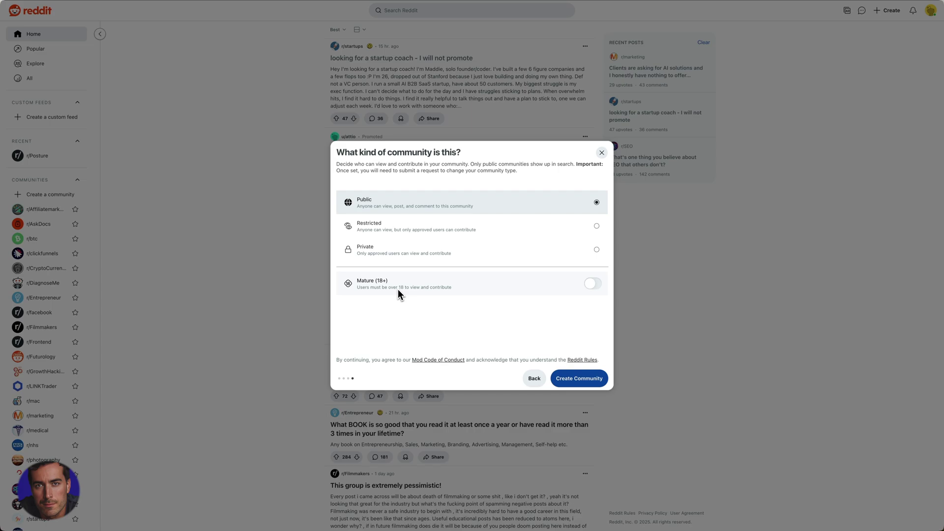
pyautogui.click(591, 287)
pyautogui.click(593, 380)
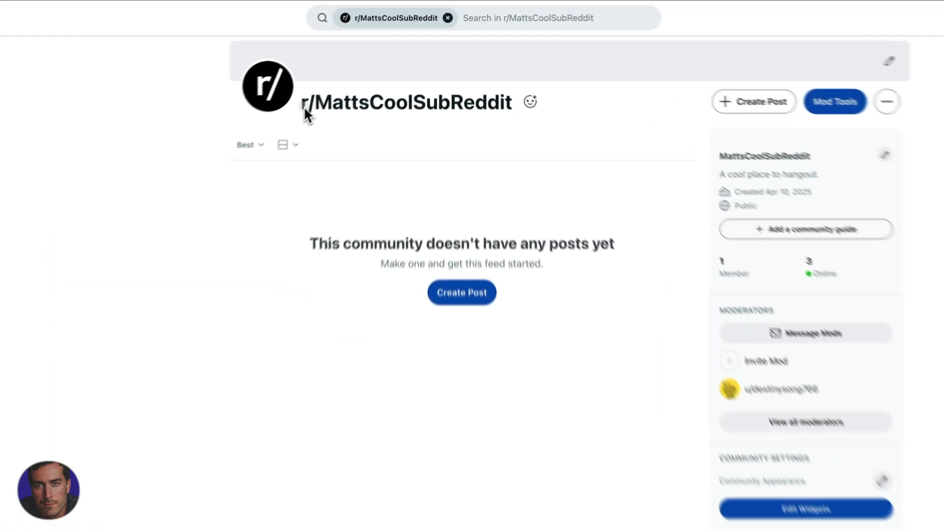
# - Open the r/MattsCoolSubReddit status editor and close it without adding a status
pyautogui.moveTo(304, 105); pyautogui.dragTo(475, 127)
pyautogui.click(530, 103)
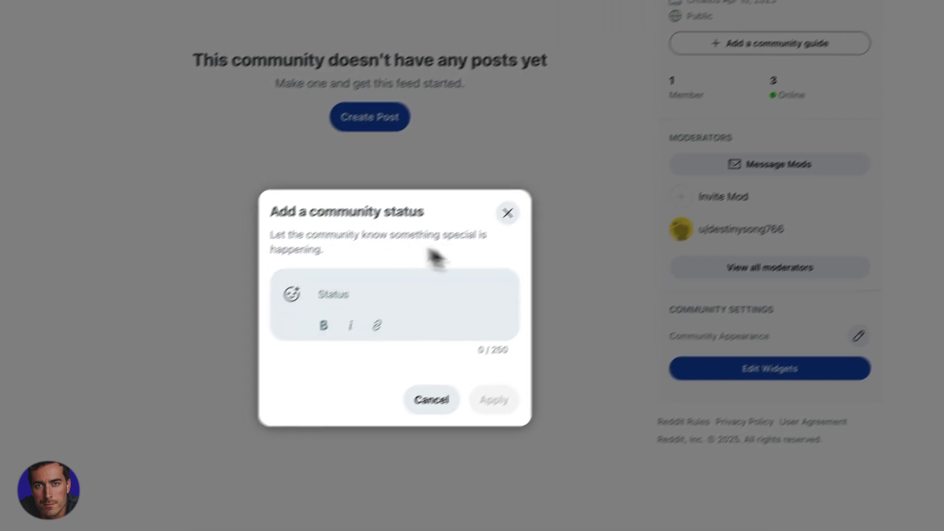
pyautogui.click(472, 371)
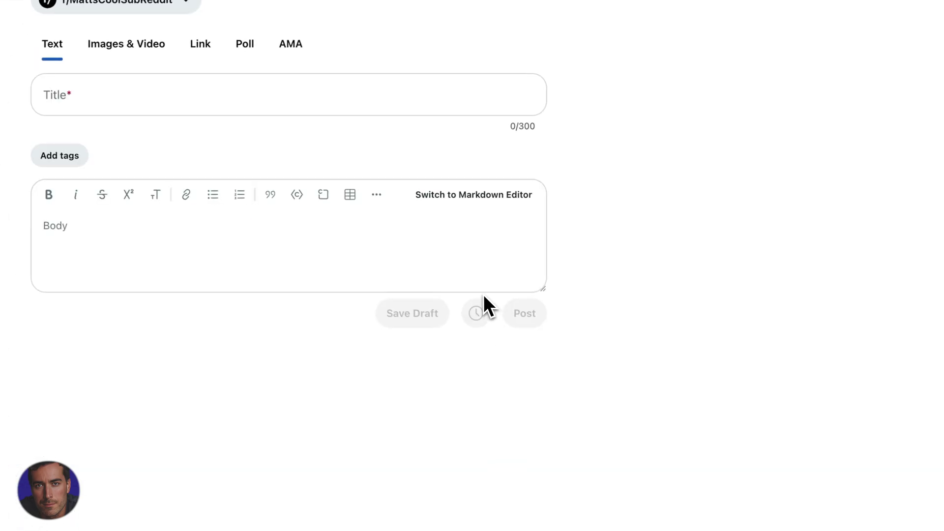
# - Start a post in r/MattsCoolSubReddit titled 'Welcome, new members!' and begin its body
pyautogui.click(365, 193)
pyautogui.write('W')
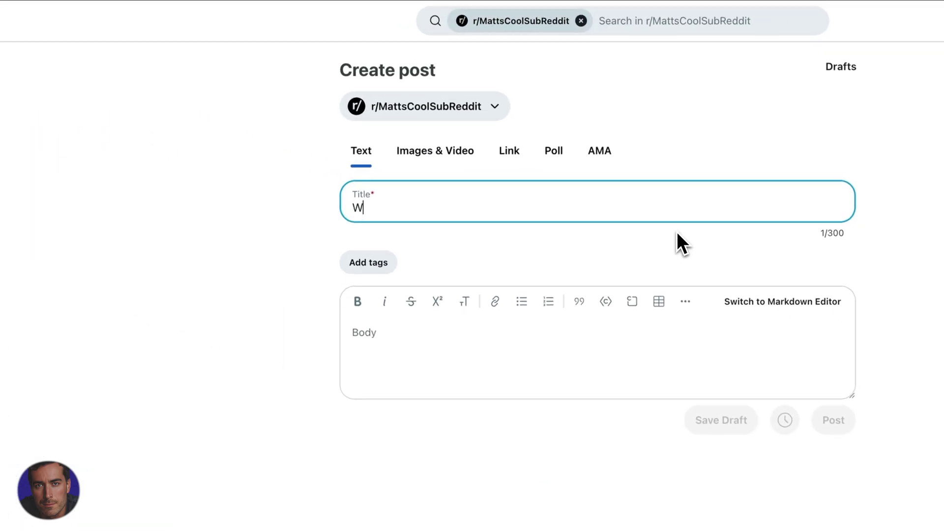
pyautogui.write('elcome, ')
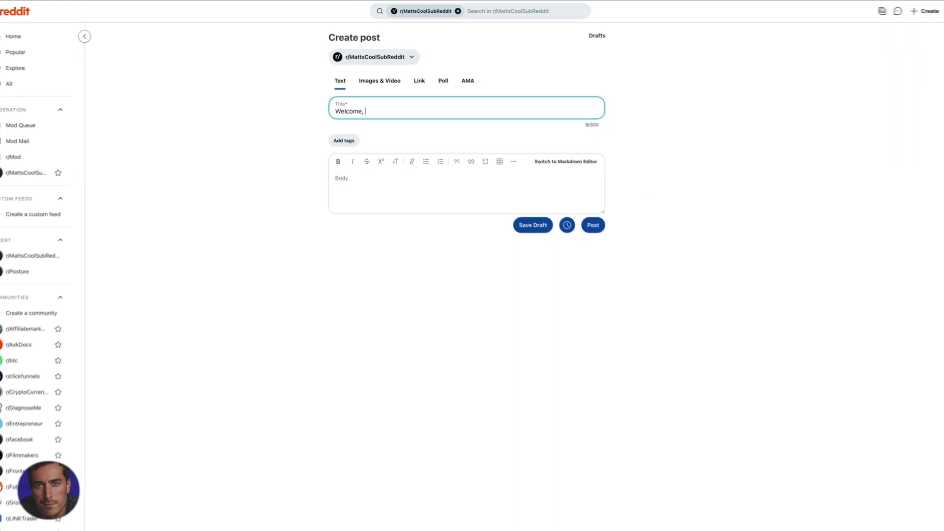
pyautogui.write('ne')
pyautogui.write('w members!')
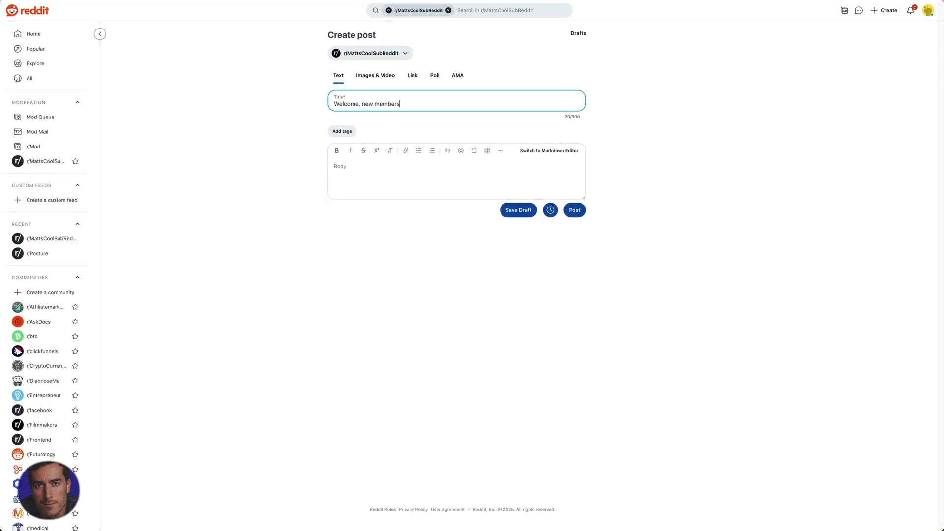
pyautogui.click(443, 179)
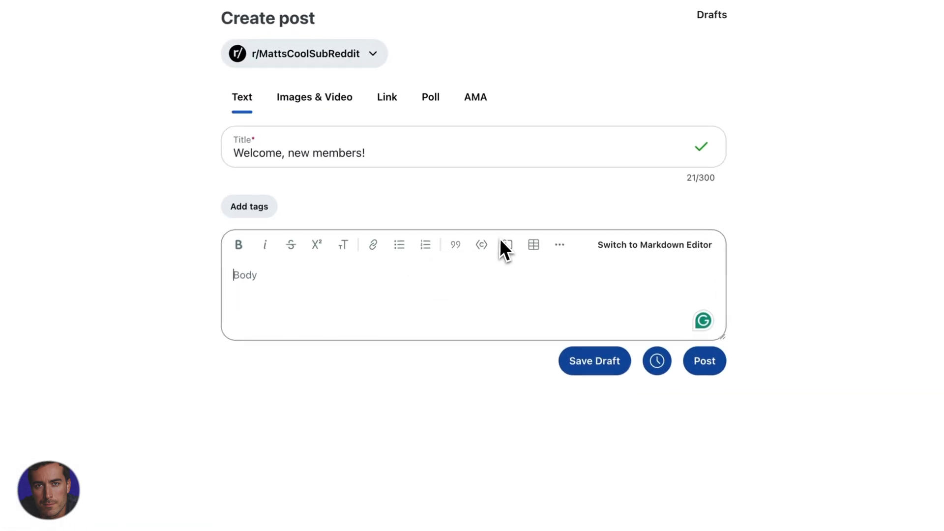
pyautogui.write('If you ')
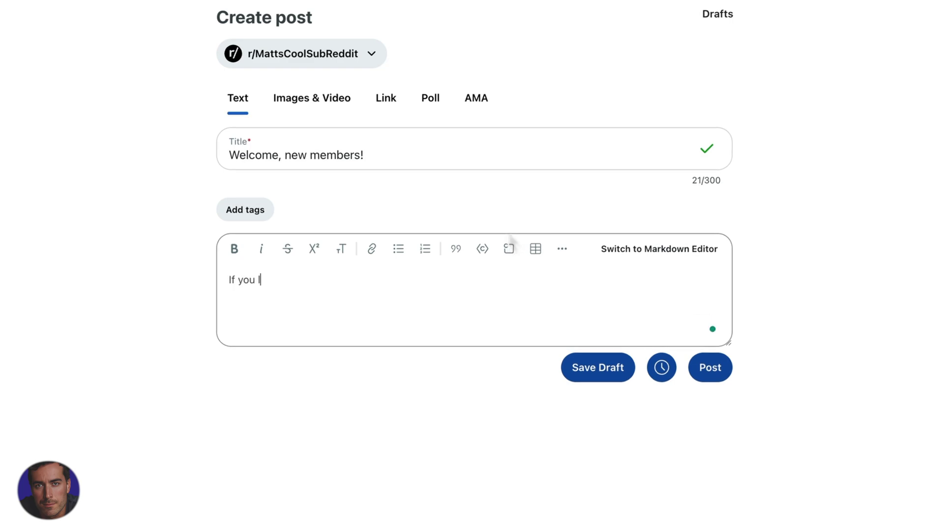
pyautogui.write('like ')
pyautogui.write('fishing and activism (and RPGs!')
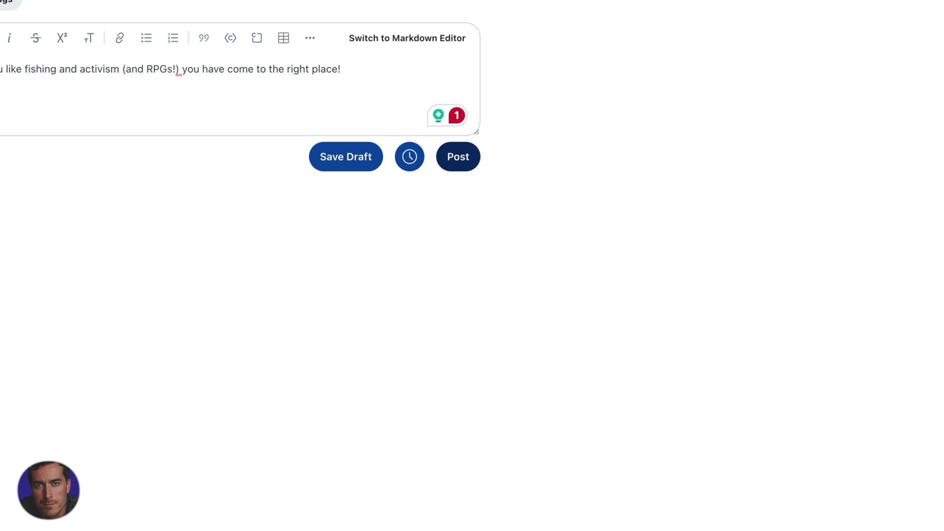
# - Publish 'Welcome, new members!', view its page, and return to r/MattsCoolSubReddit's feed
pyautogui.click(458, 156)
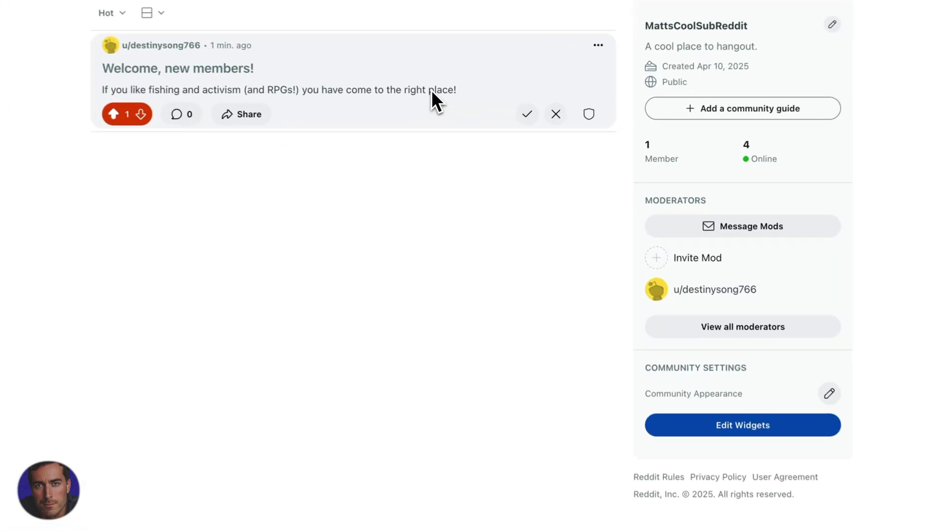
pyautogui.click(455, 118)
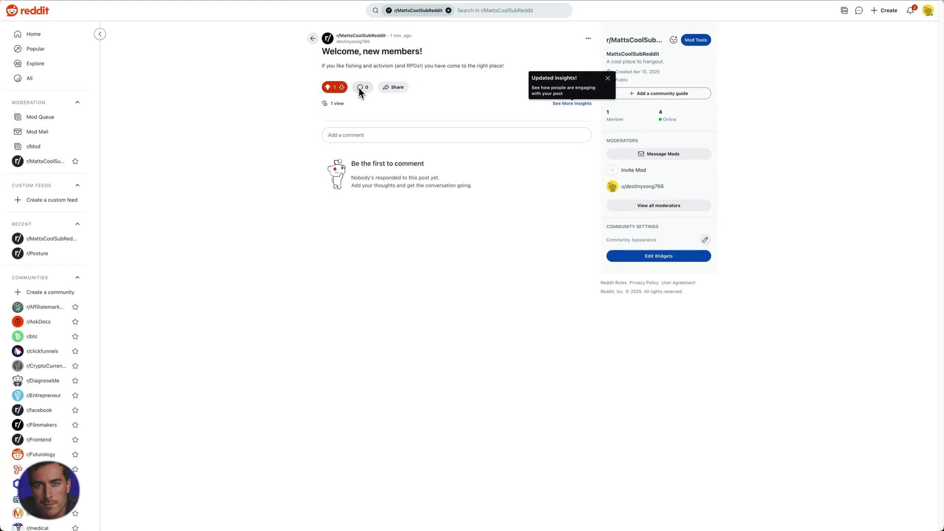
pyautogui.click(313, 38)
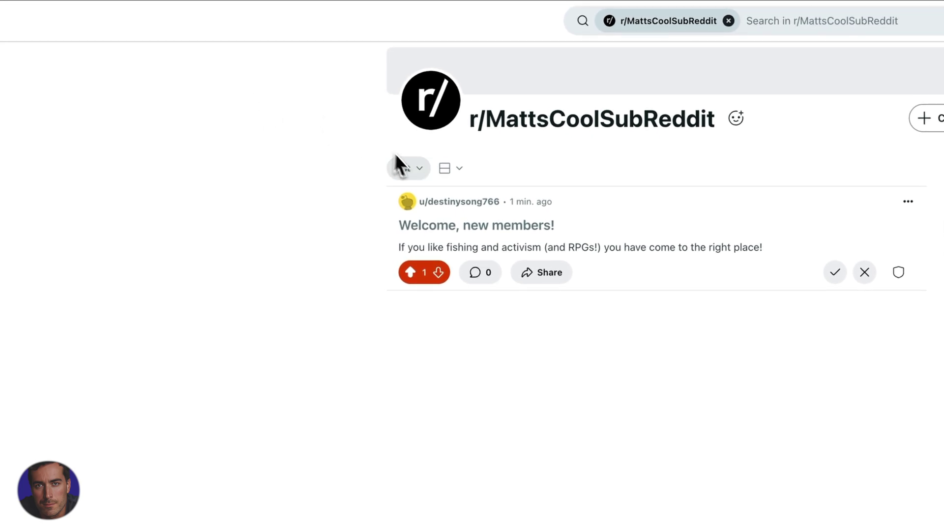
# - Show the r/MattsCoolSubReddit feed's sort options, with Hot still applied
pyautogui.click(417, 171)
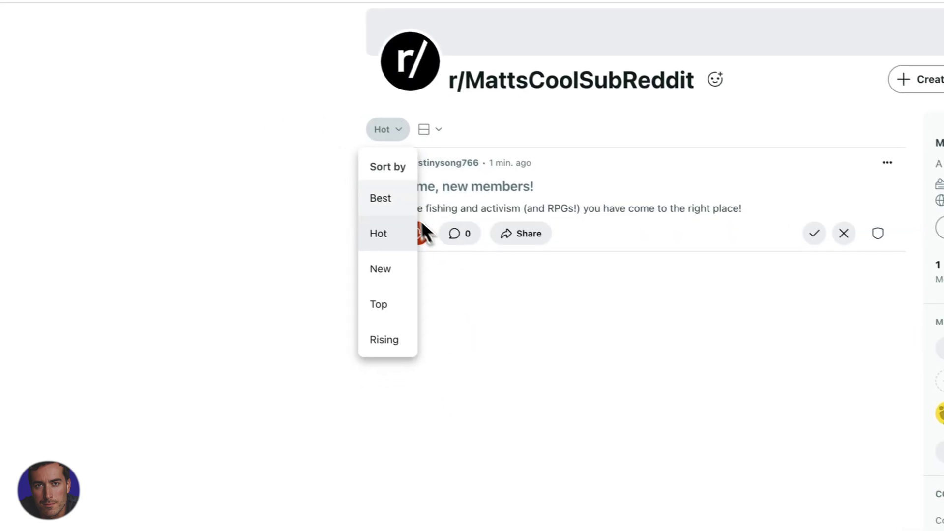